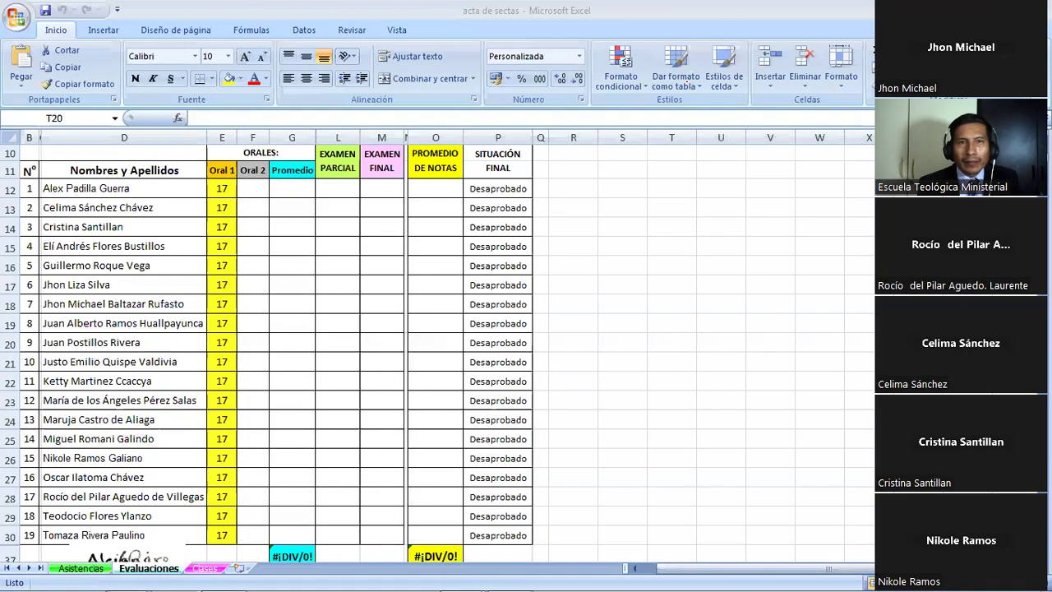
# - On the Asistencias sheet, mark student 1 as present with p in the 24/11 column (K12)
pyautogui.click(74, 568)
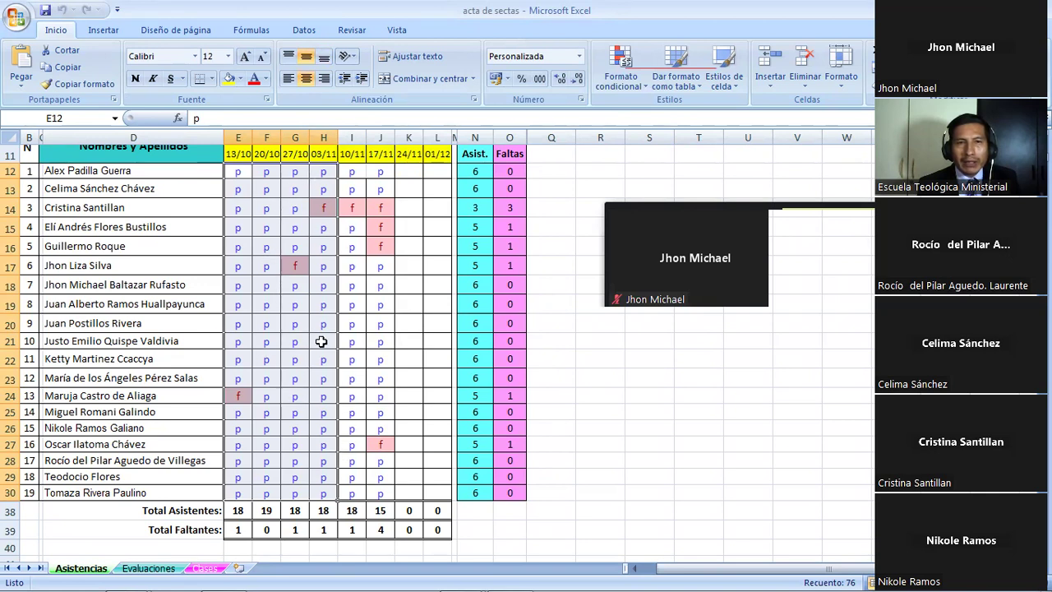
pyautogui.click(410, 174)
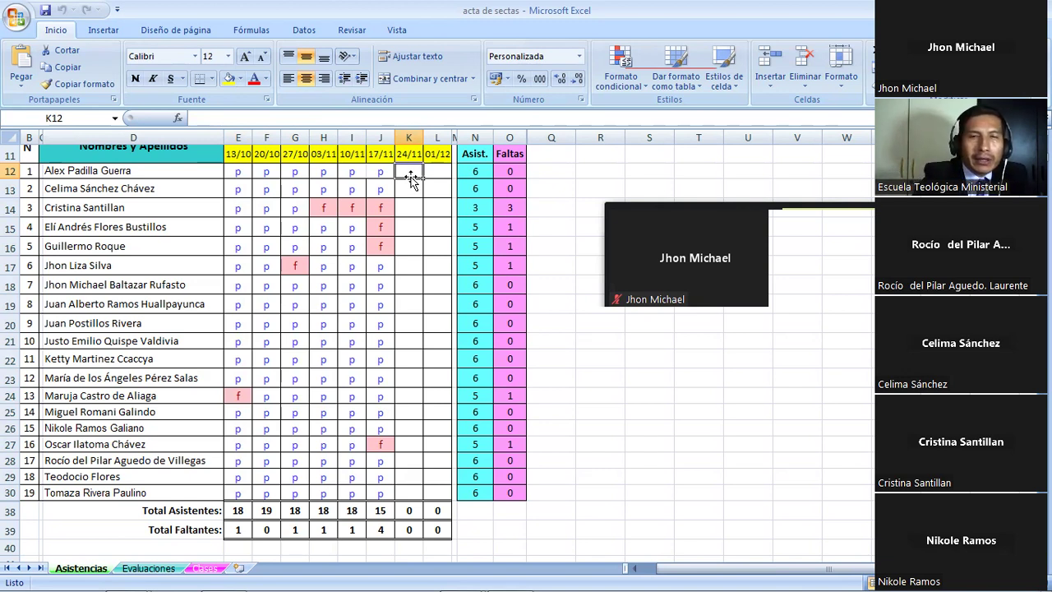
pyautogui.write('p')
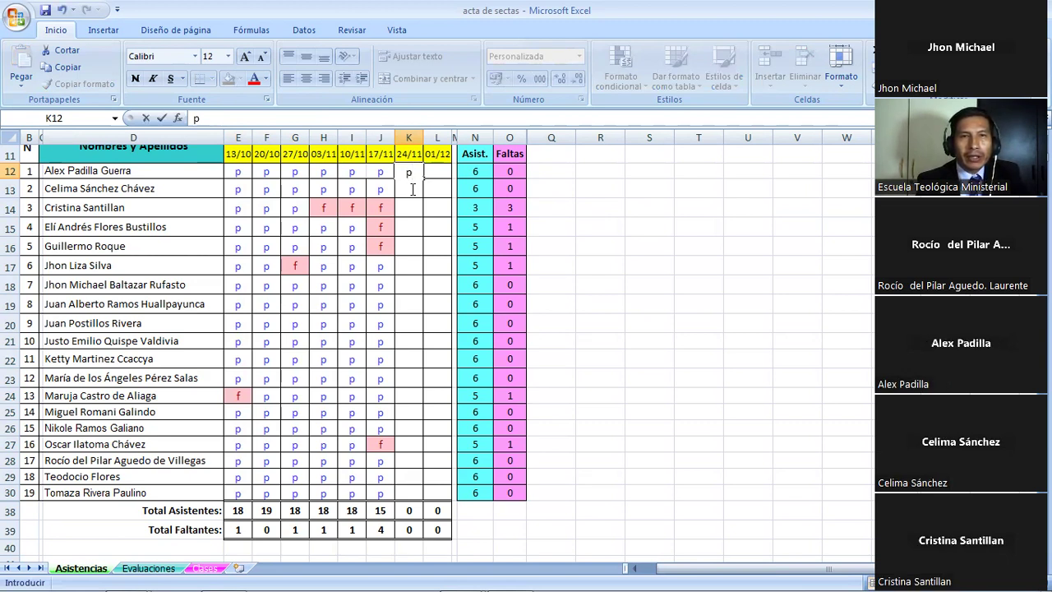
pyautogui.press('F2')
pyautogui.write('p')
pyautogui.press('BackSpace')
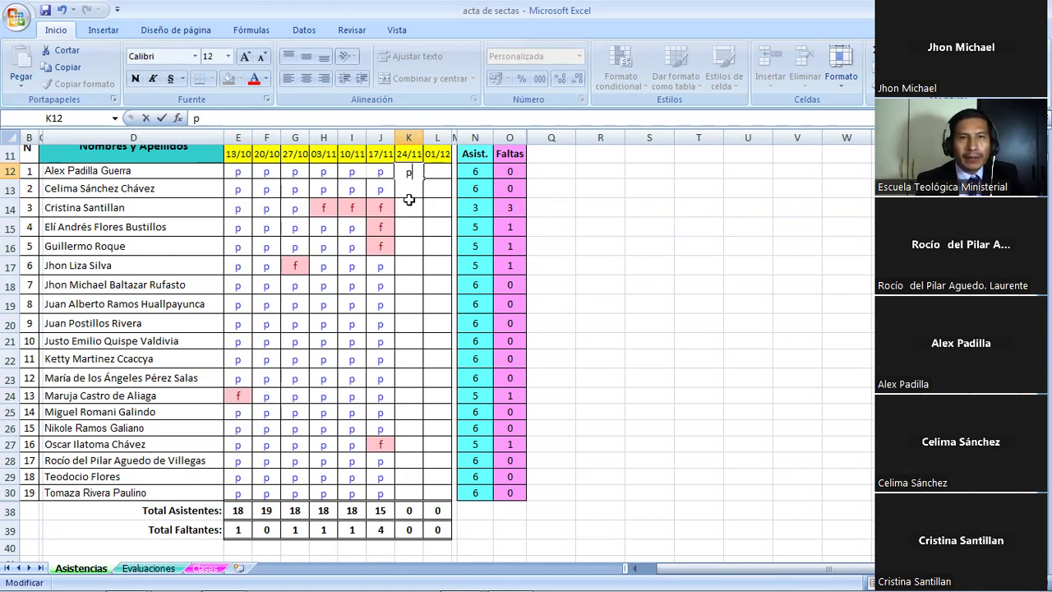
pyautogui.click(409, 200)
# - Mark students 2, 3 and 4 as present with p in the 24/11 column (K13 to K15)
pyautogui.click(410, 193)
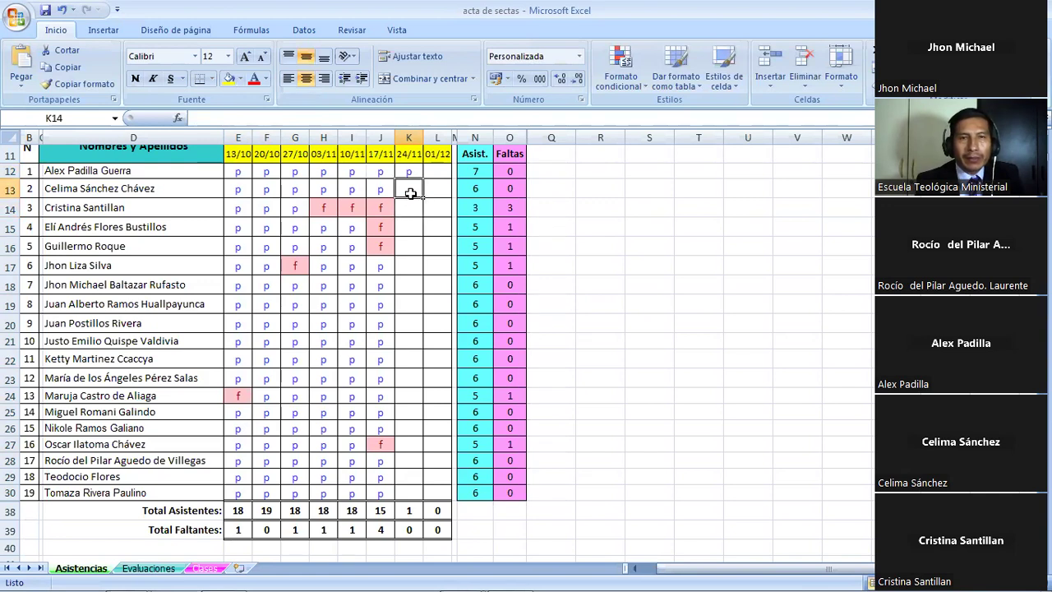
pyautogui.write('p')
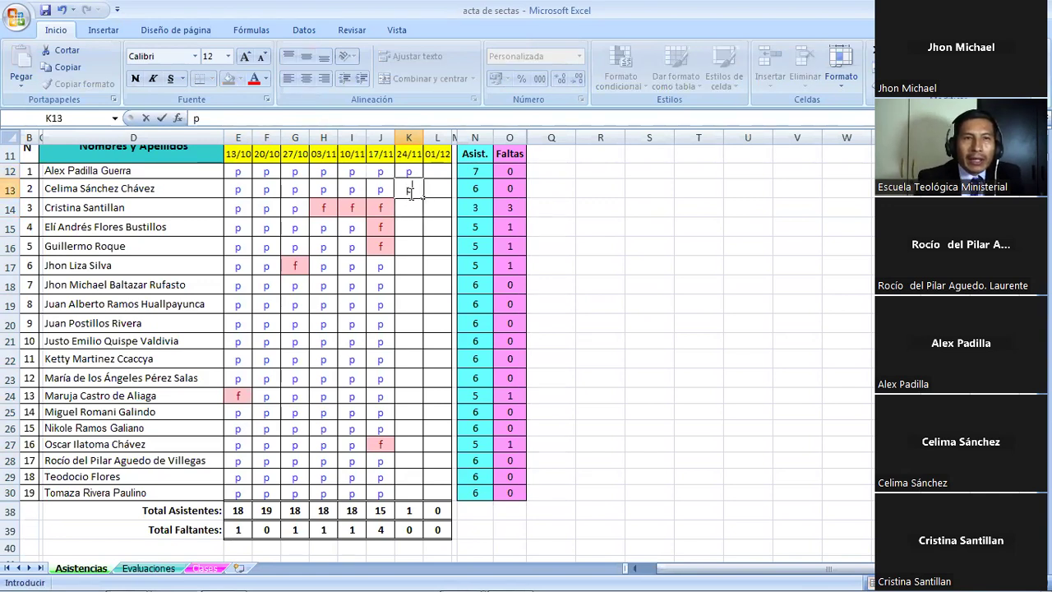
pyautogui.click(408, 210)
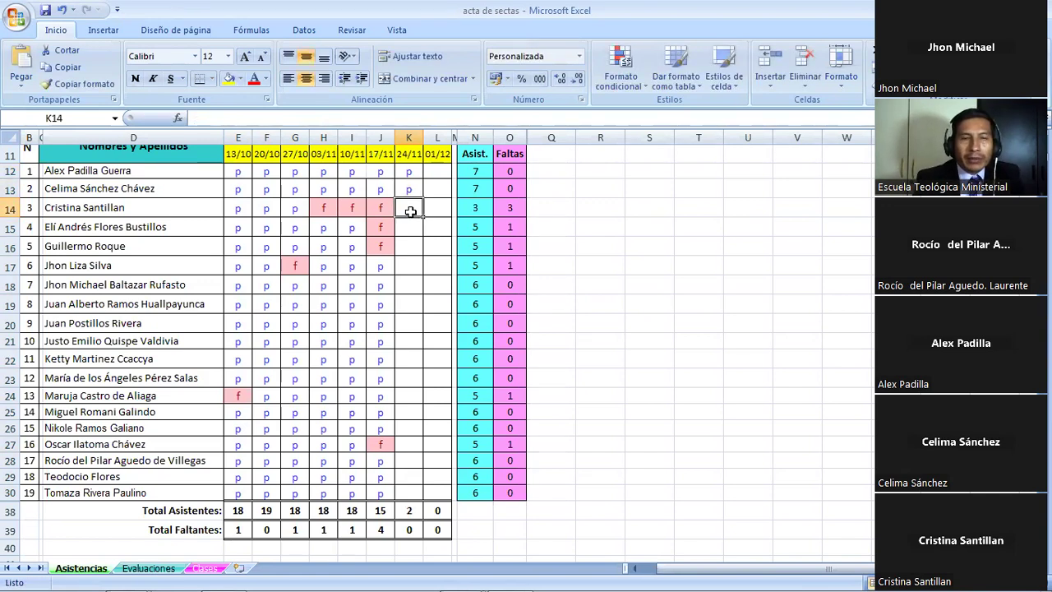
pyautogui.write('p')
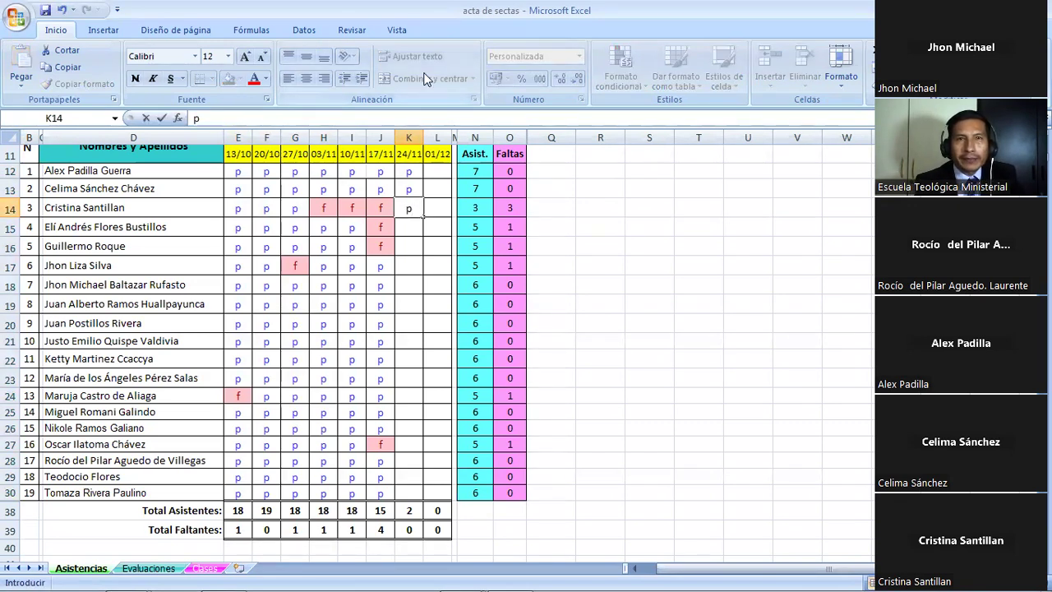
pyautogui.click(413, 229)
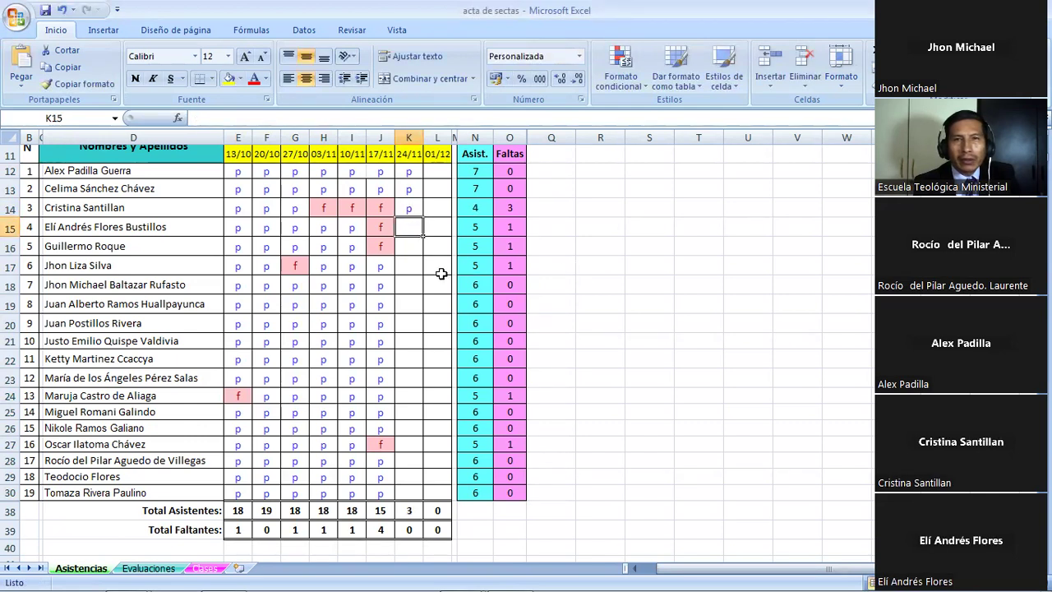
pyautogui.write('p')
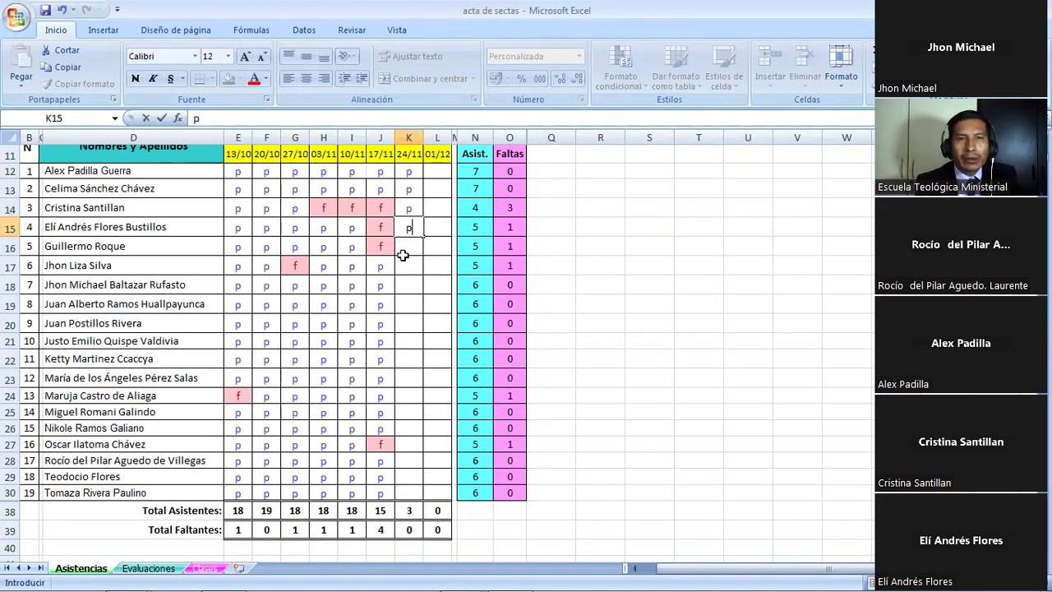
# - Mark students 5 and 6 as absent with f in the 24/11 column (K16 and K17)
pyautogui.click(407, 248)
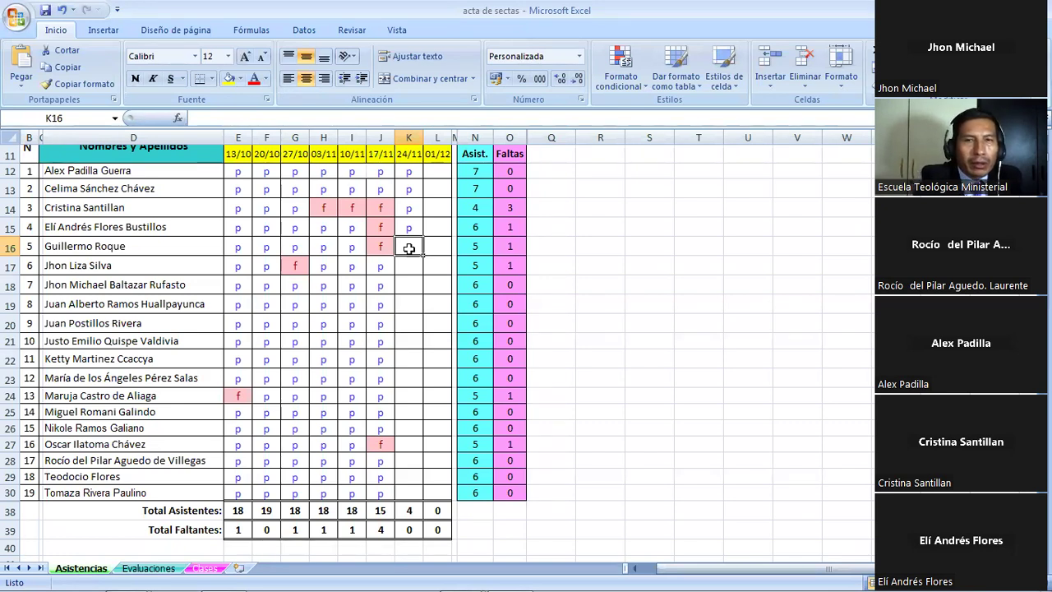
pyautogui.write('f')
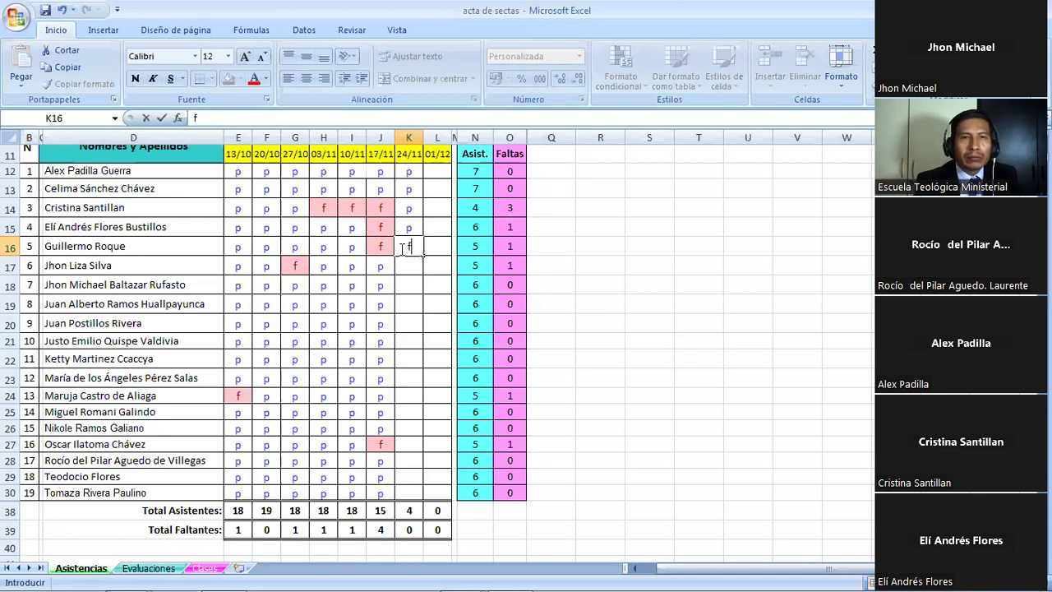
pyautogui.click(404, 268)
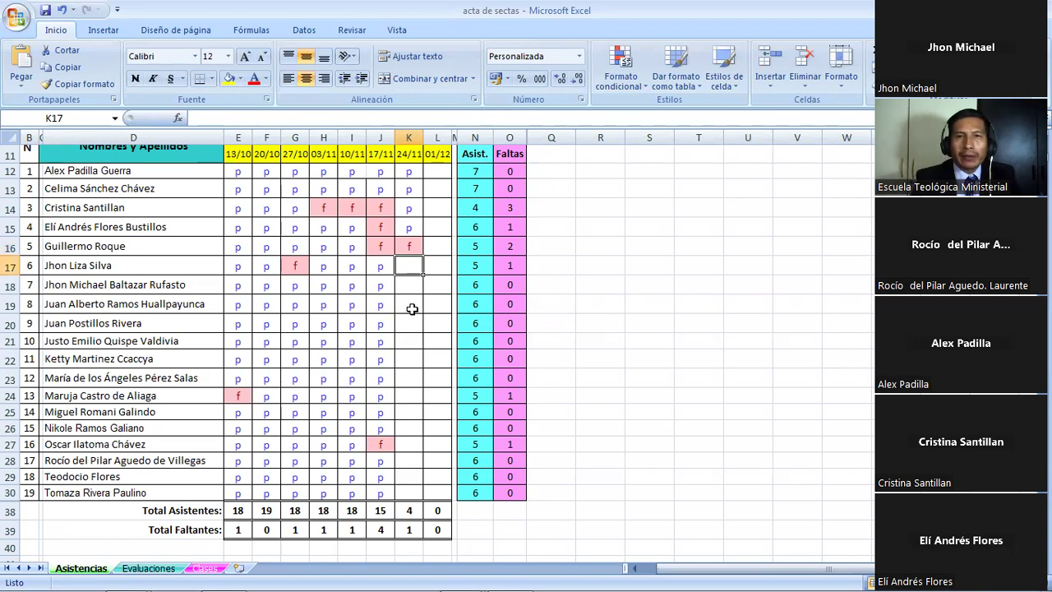
pyautogui.write('f')
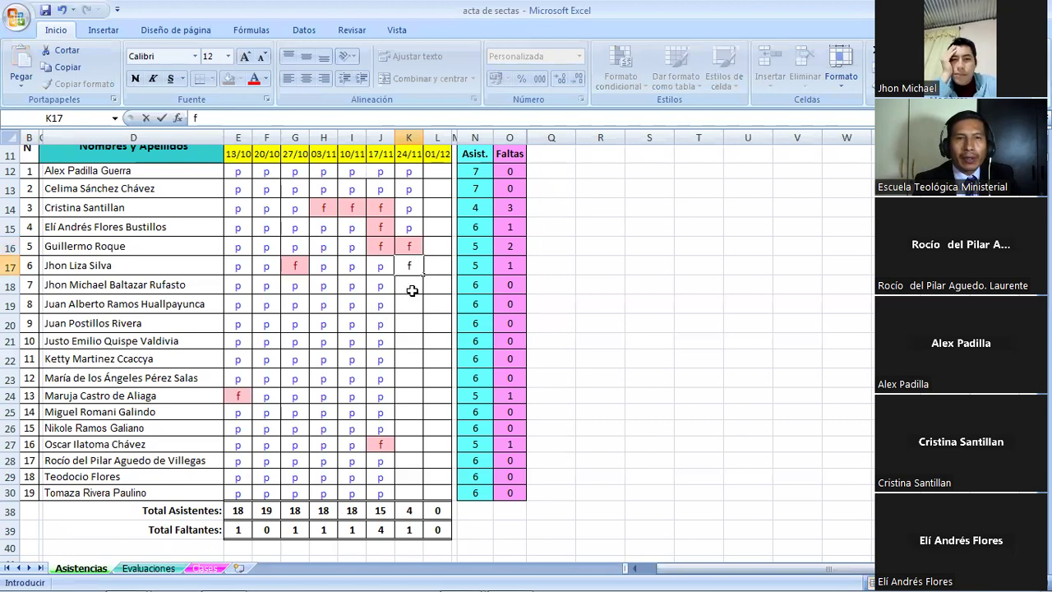
# - Mark students 7 and 8 as present with p in the 24/11 column (K18 and K19)
pyautogui.click(412, 291)
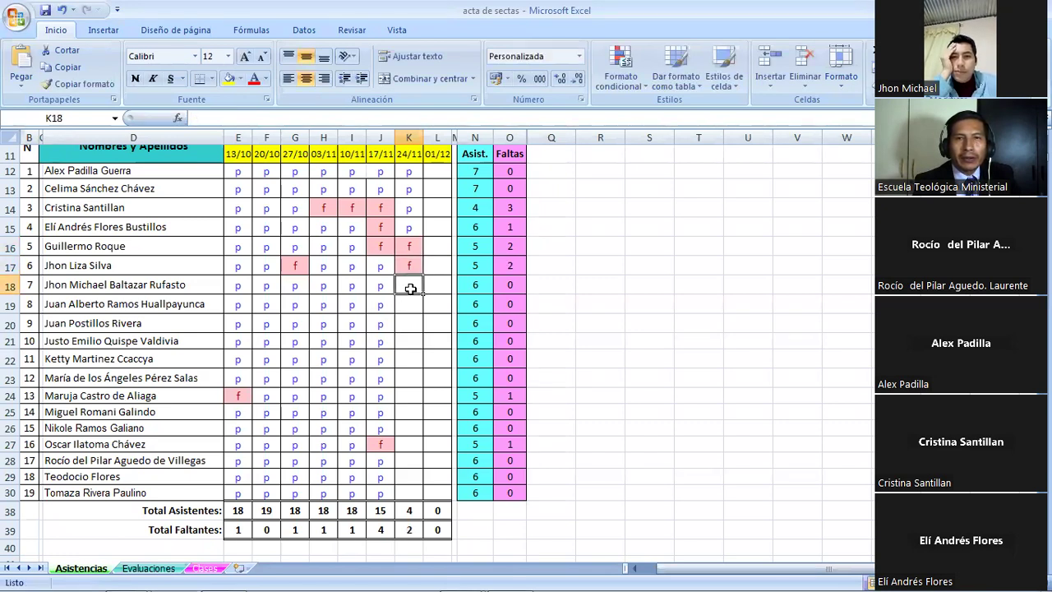
pyautogui.write('p')
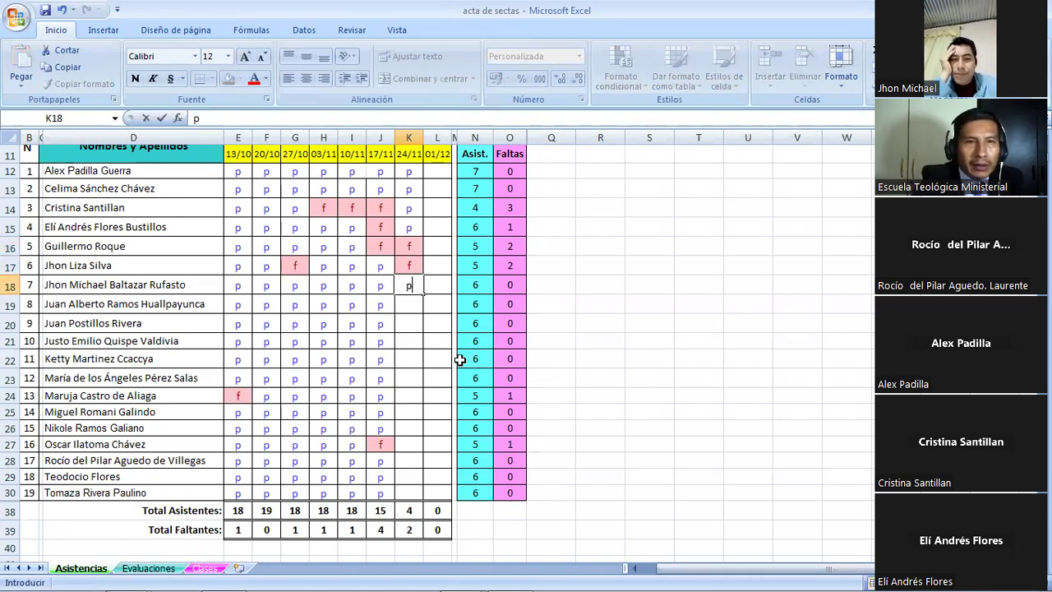
pyautogui.click(404, 308)
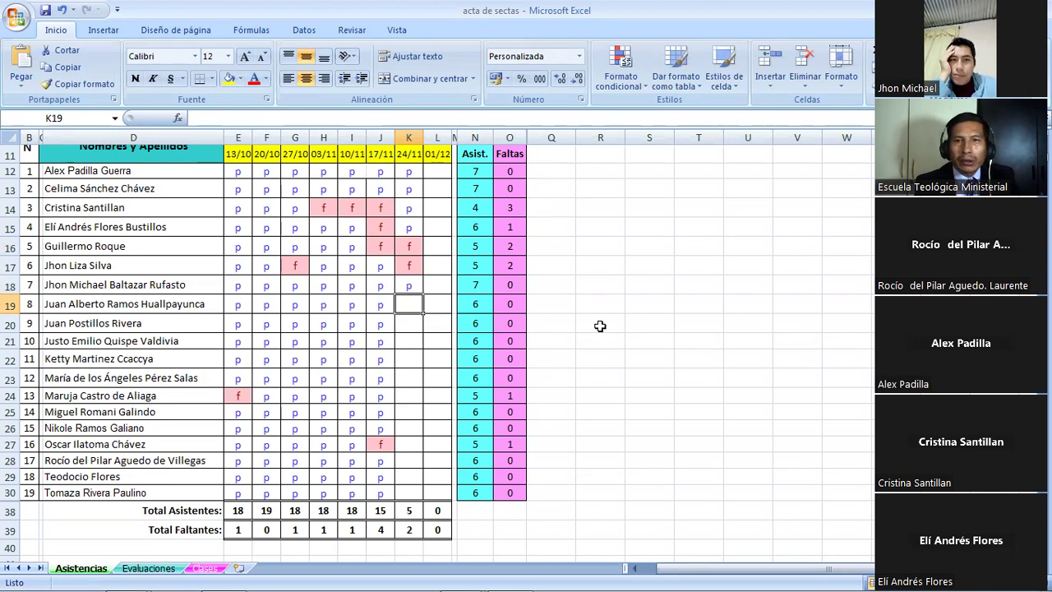
pyautogui.write('p')
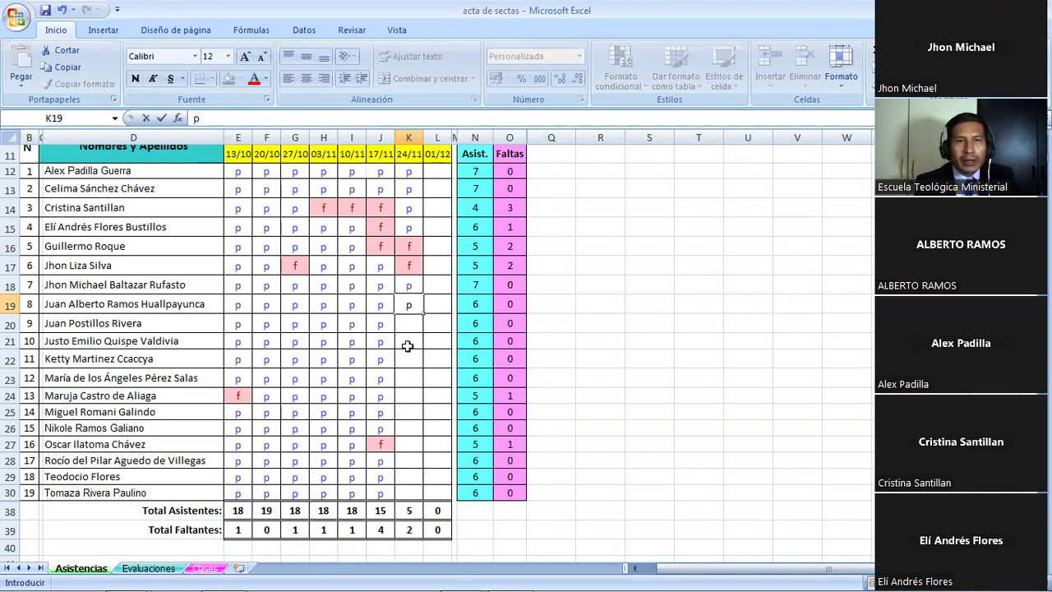
pyautogui.press('Return')
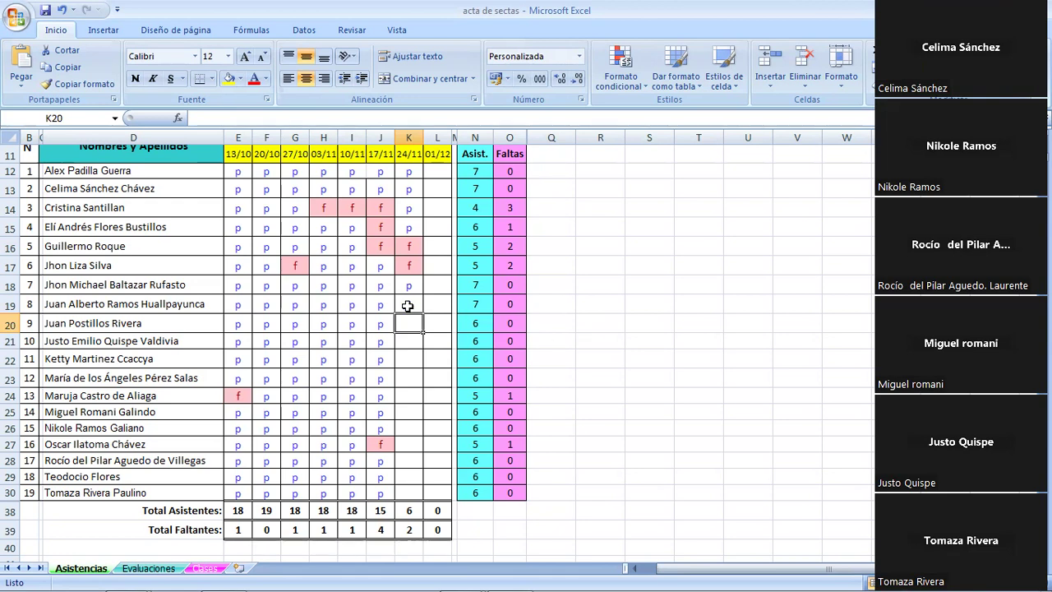
# - For 24/11, enter f for student 9 in K20 and p for students 10 and 11 in K21 and K22
pyautogui.write('f')
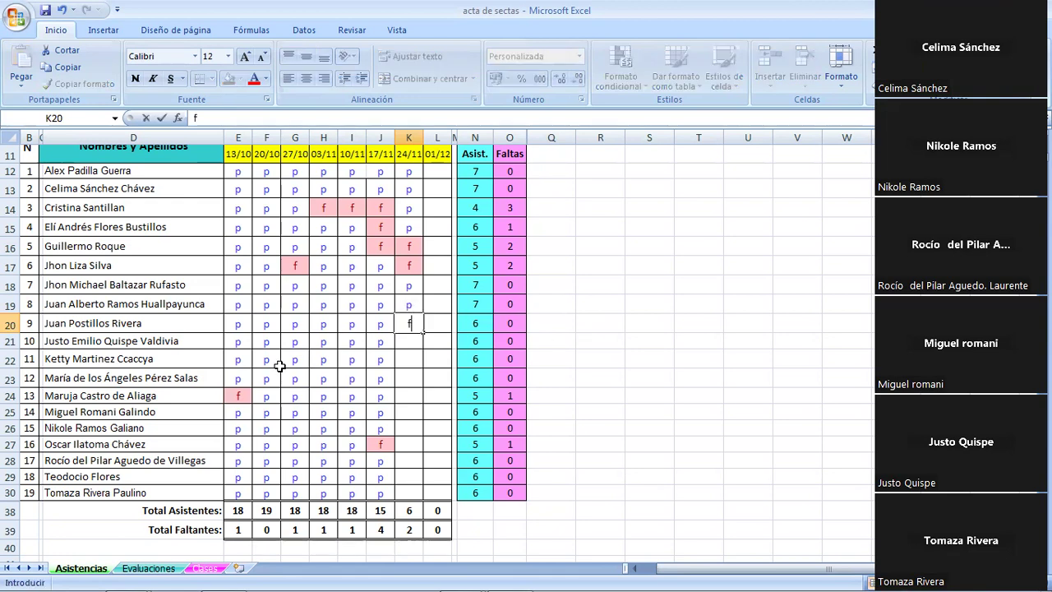
pyautogui.click(406, 340)
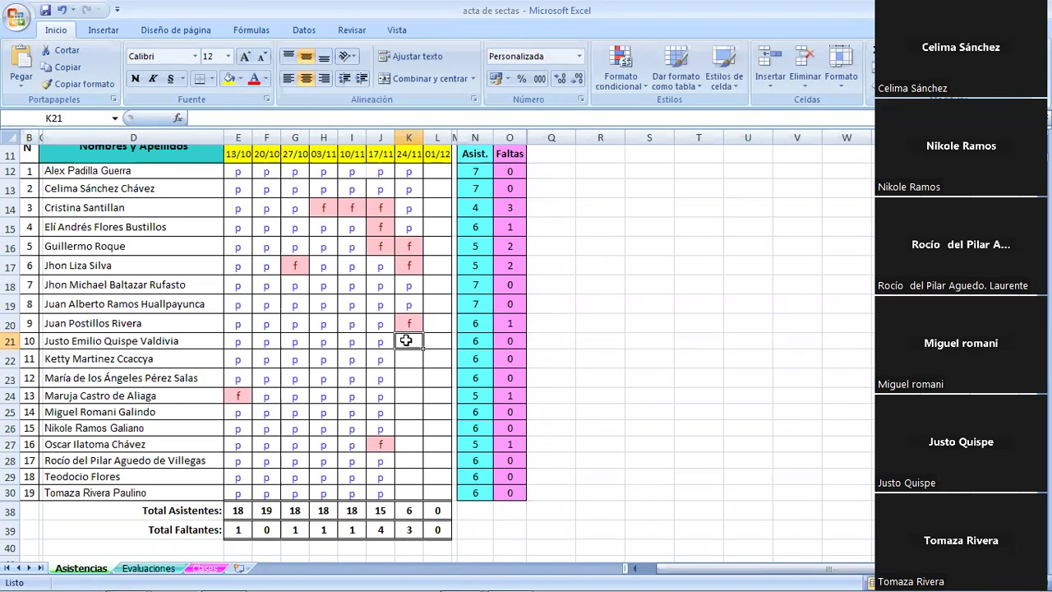
pyautogui.write('p')
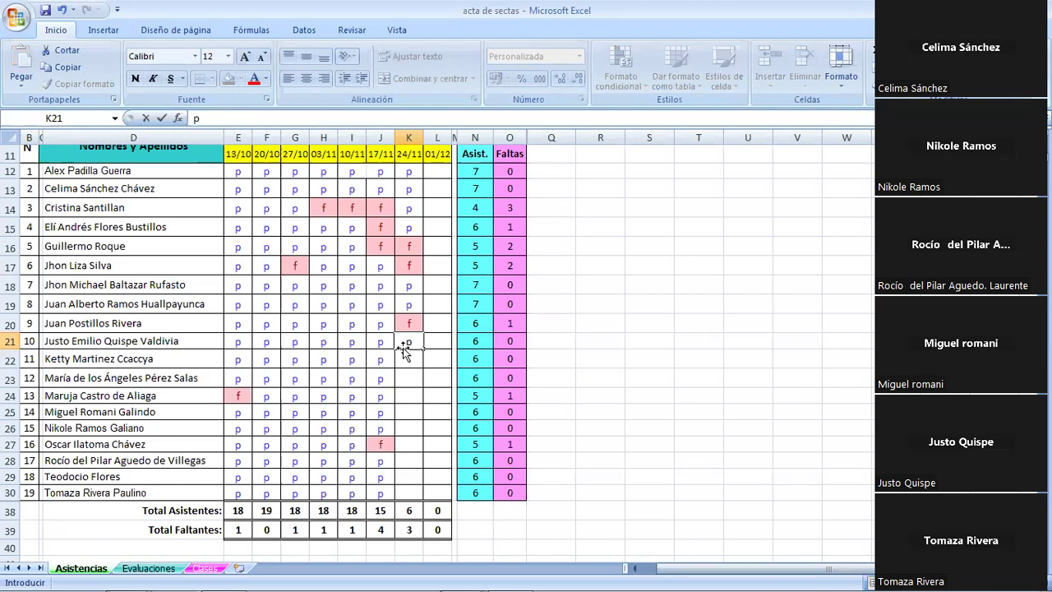
pyautogui.click(411, 372)
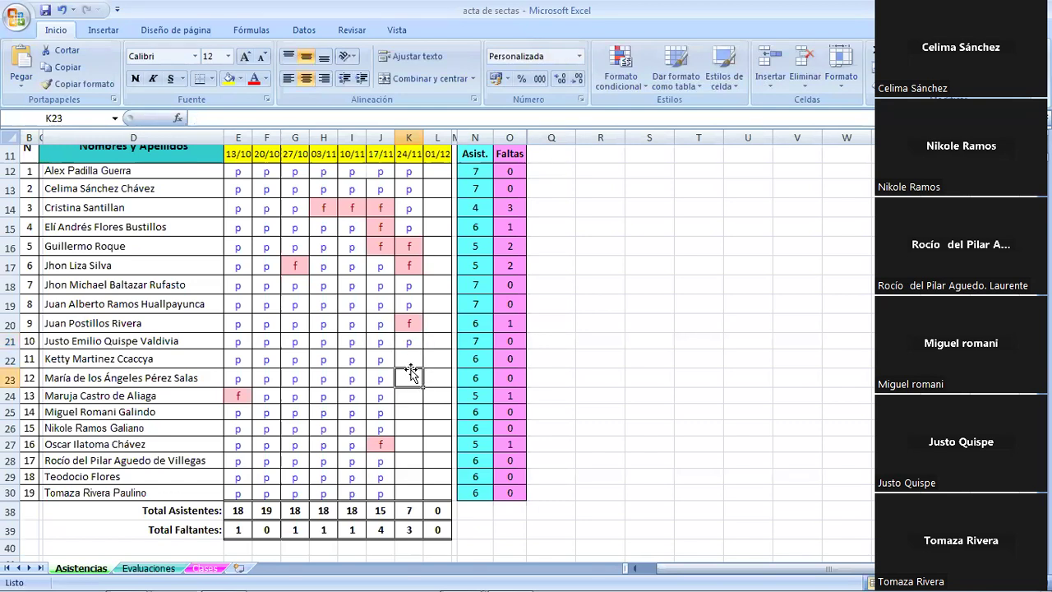
pyautogui.click(411, 357)
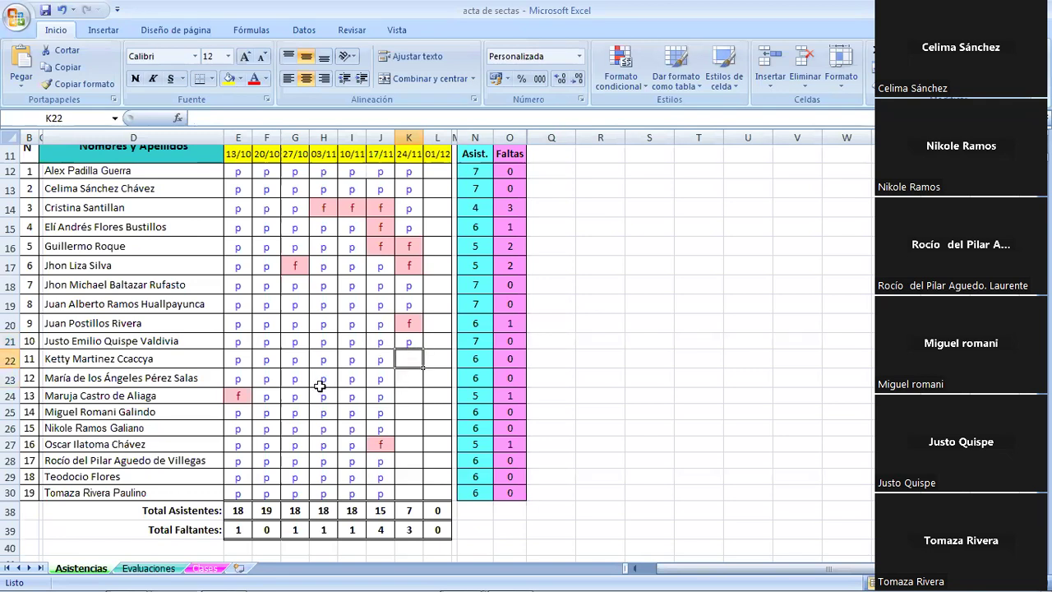
pyautogui.write('p')
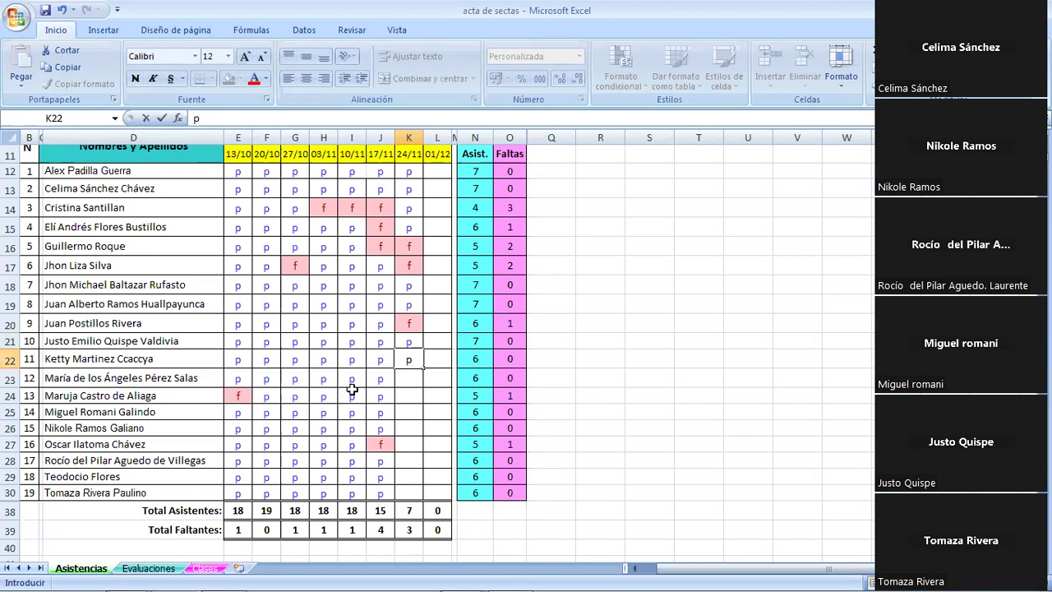
# - For 24/11, enter f for student 12 in K23 and p for student 13 in K24
pyautogui.doubleClick(419, 380)
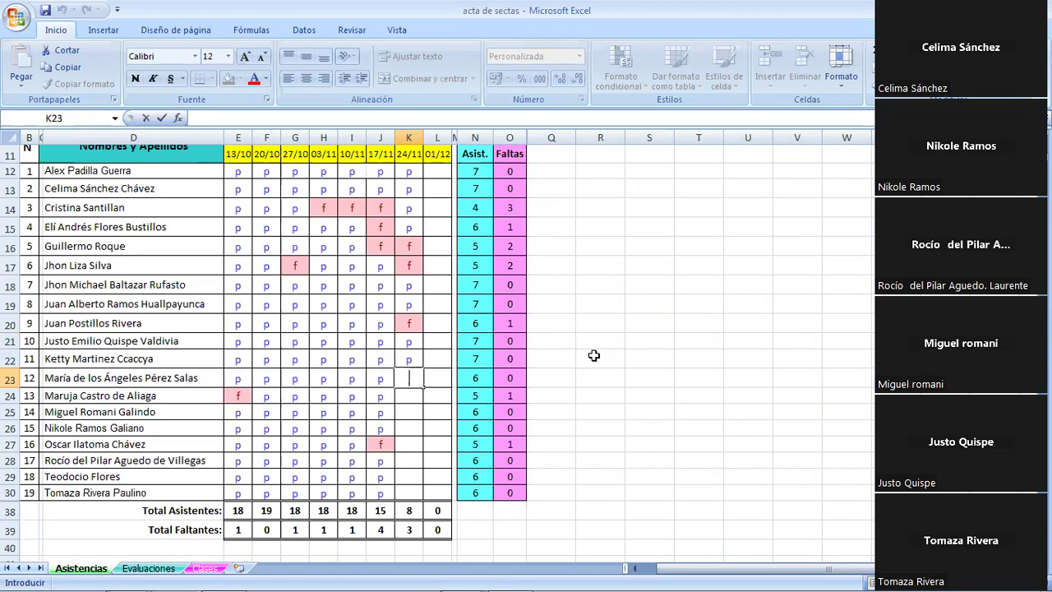
pyautogui.scroll(-1, 593, 355)
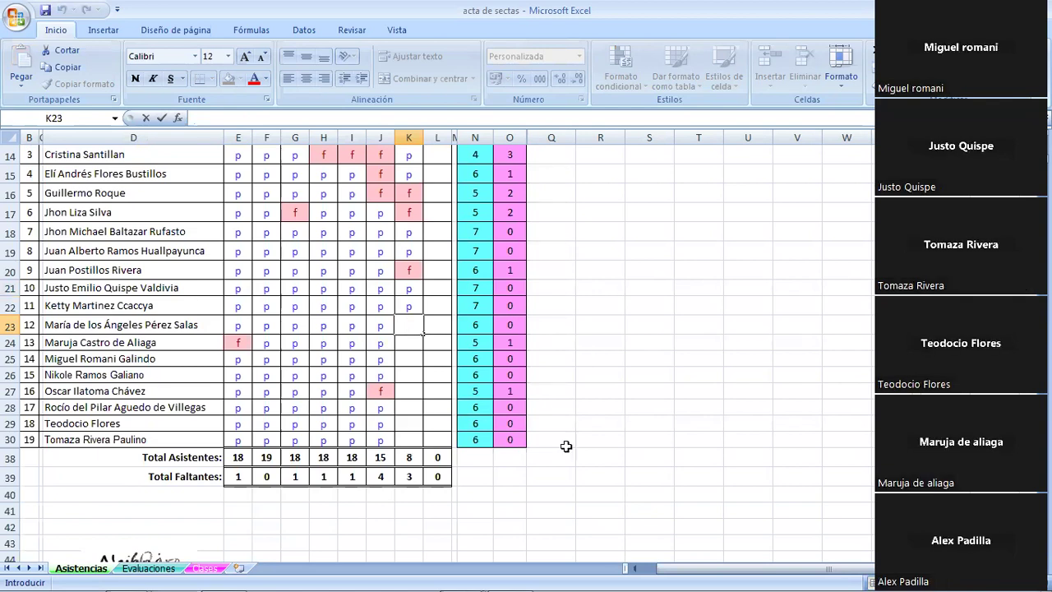
pyautogui.write('f')
pyautogui.click(406, 347)
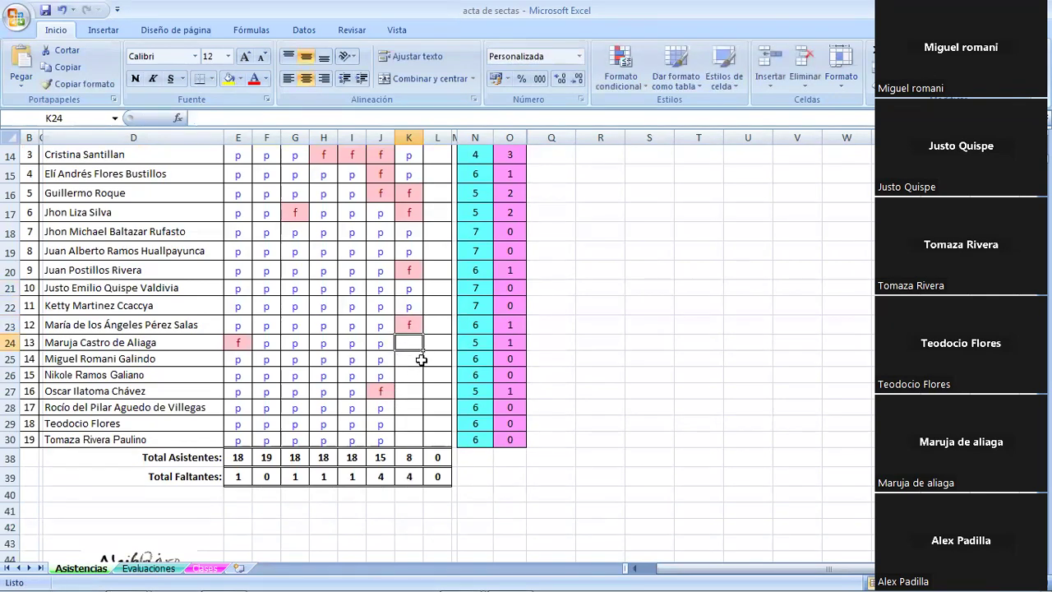
pyautogui.write('p')
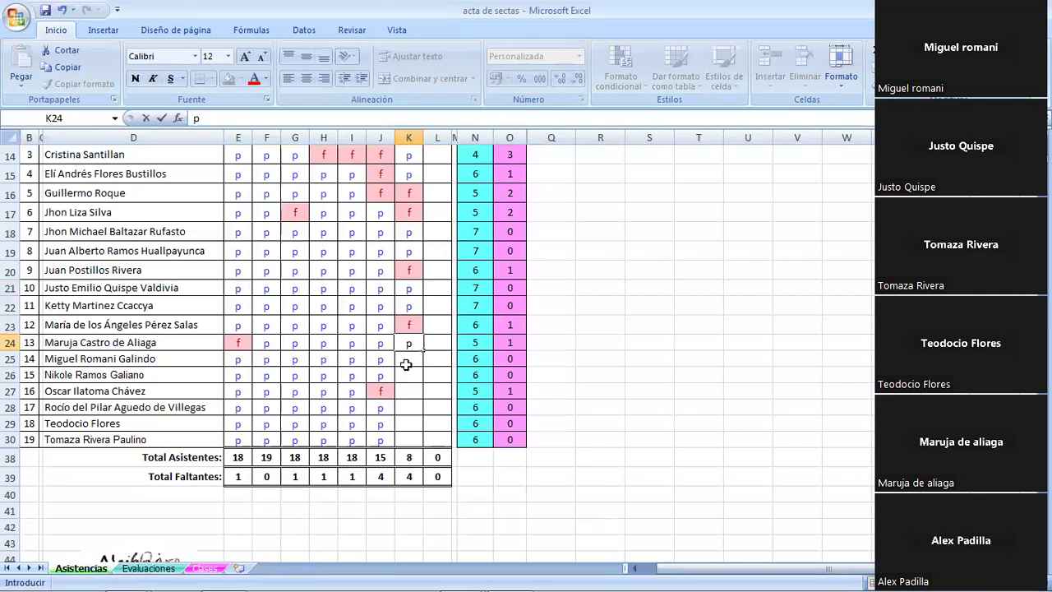
# - For 24/11, enter p for students 14 and 15 in K25 and K26, and f for student 16 in K27
pyautogui.click(406, 363)
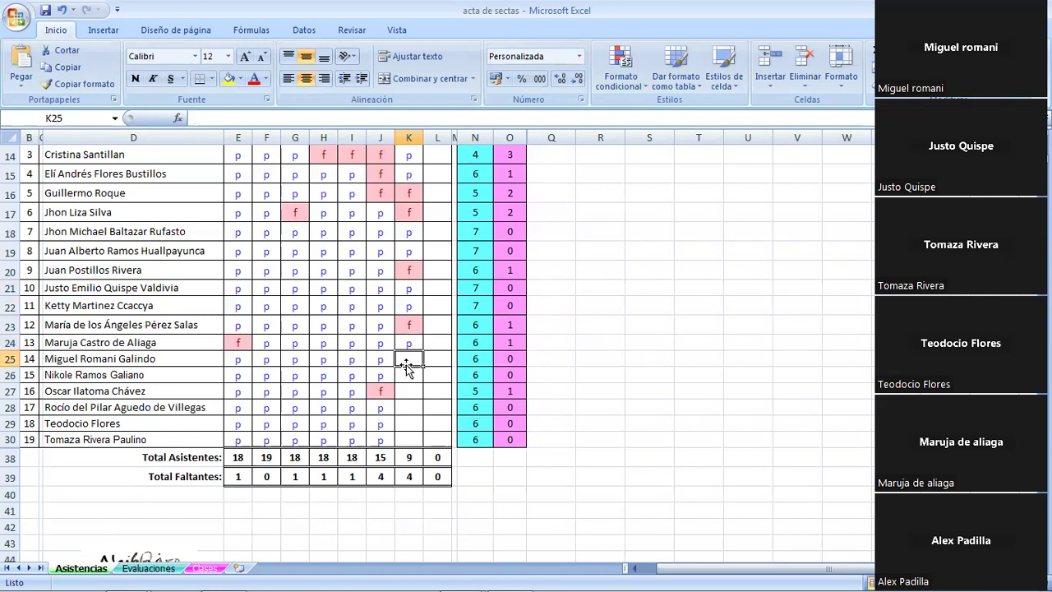
pyautogui.write('p')
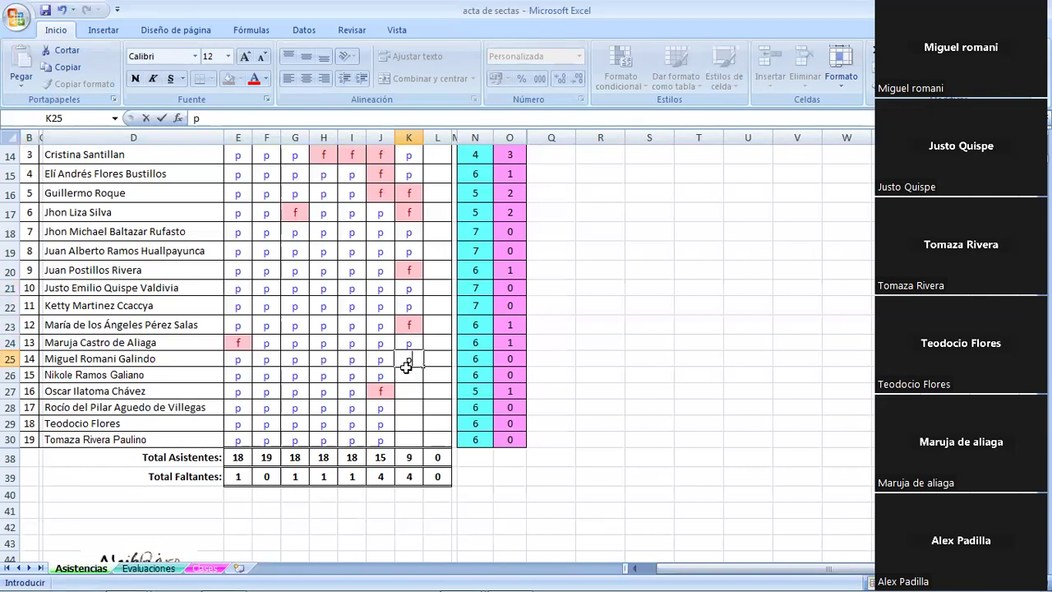
pyautogui.click(406, 376)
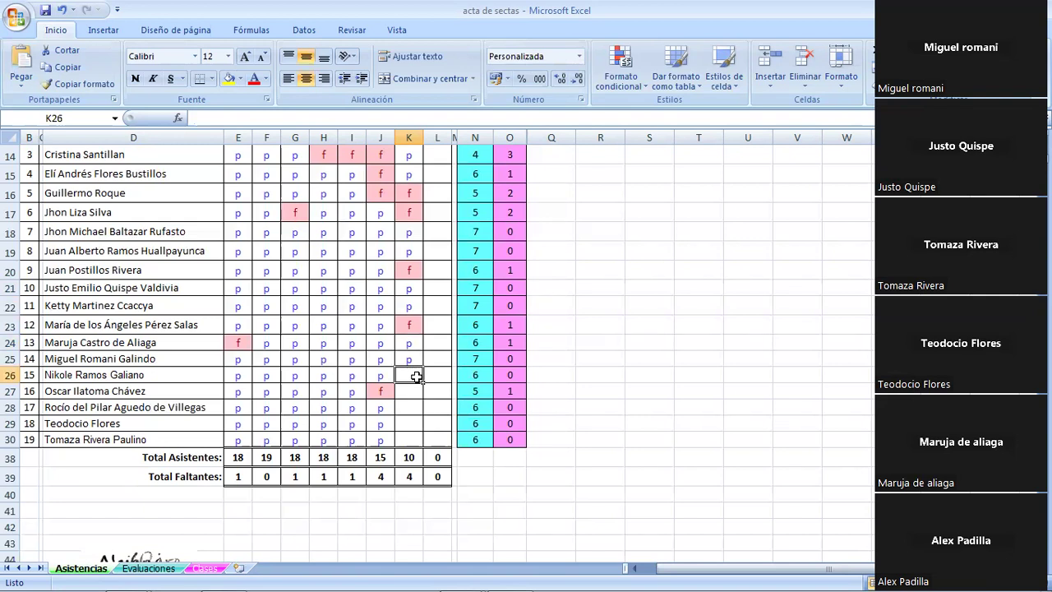
pyautogui.write('p')
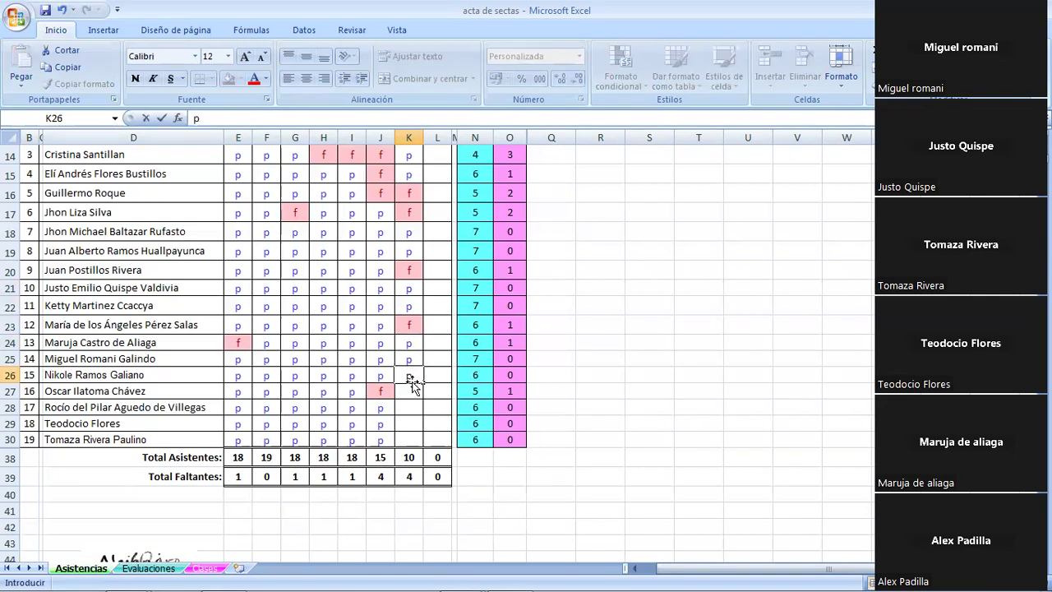
pyautogui.click(413, 391)
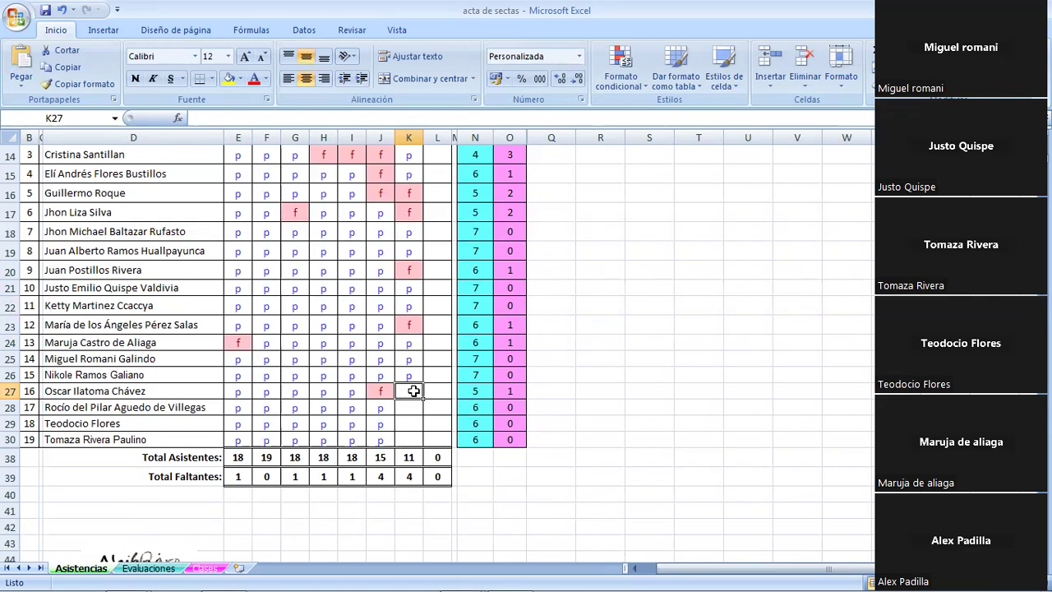
pyautogui.write('f')
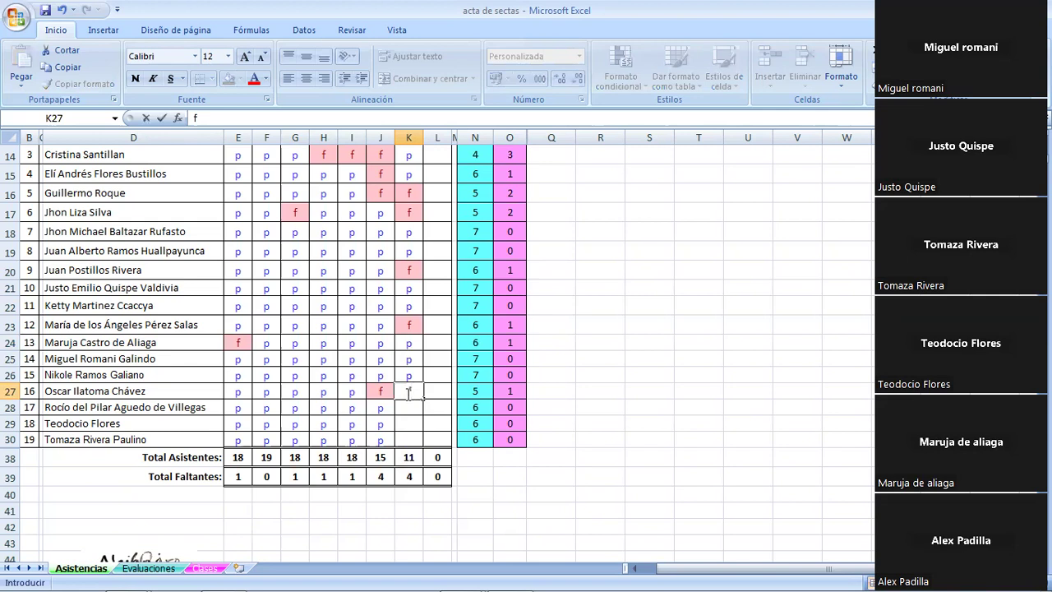
# - For 24/11, enter p for students 17, 18 and 19 in K28, K29 and K30
pyautogui.click(410, 408)
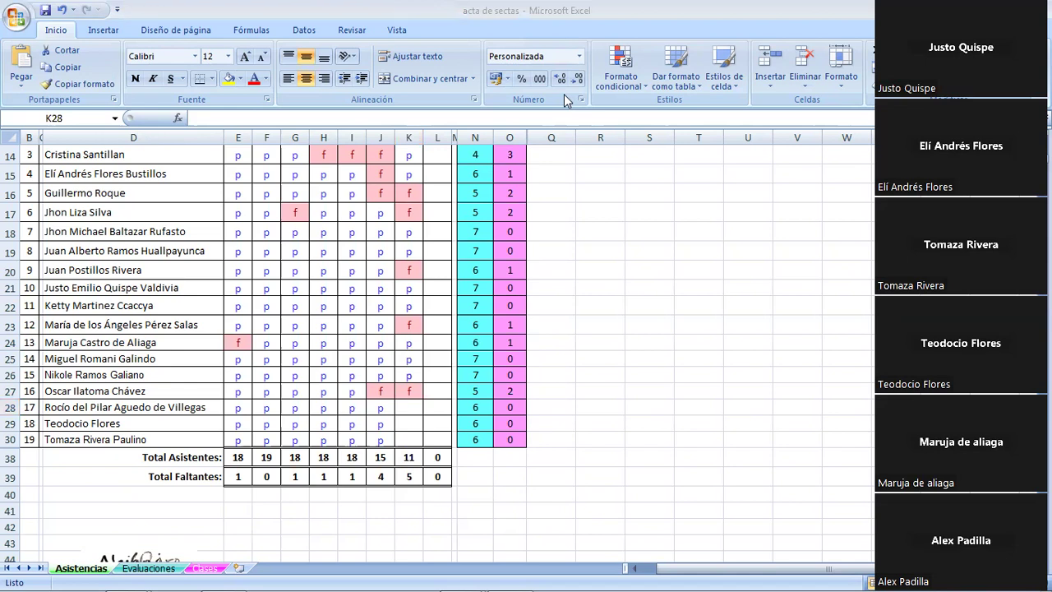
pyautogui.click(419, 408)
pyautogui.write('p')
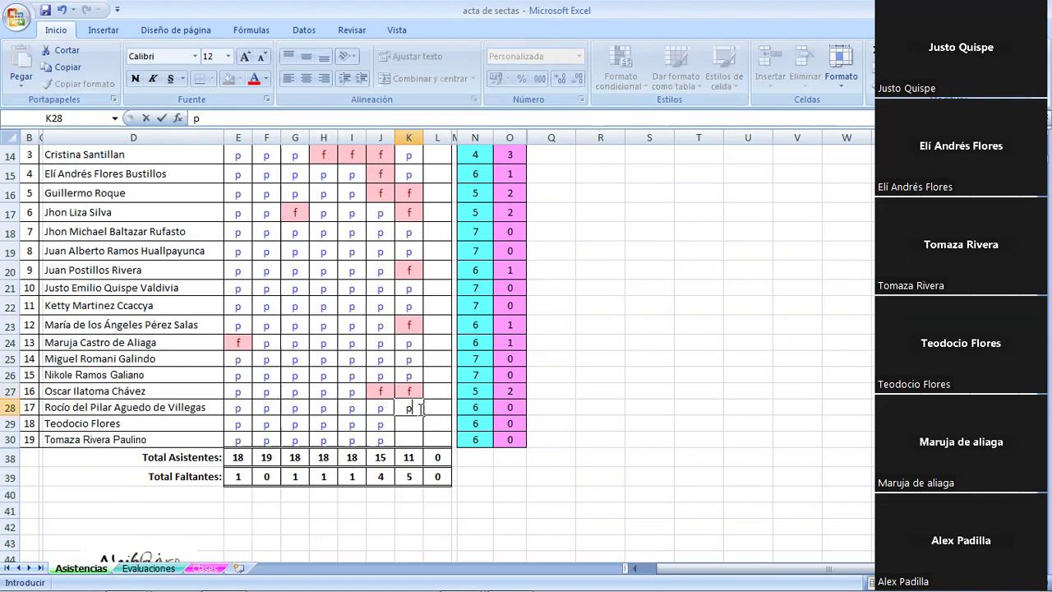
pyautogui.click(415, 425)
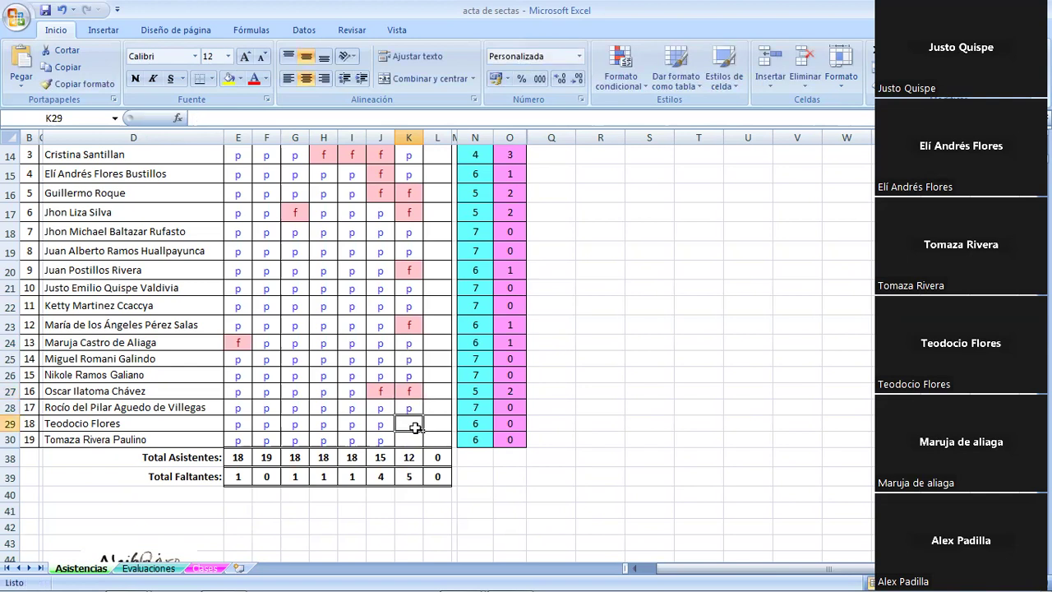
pyautogui.write('p')
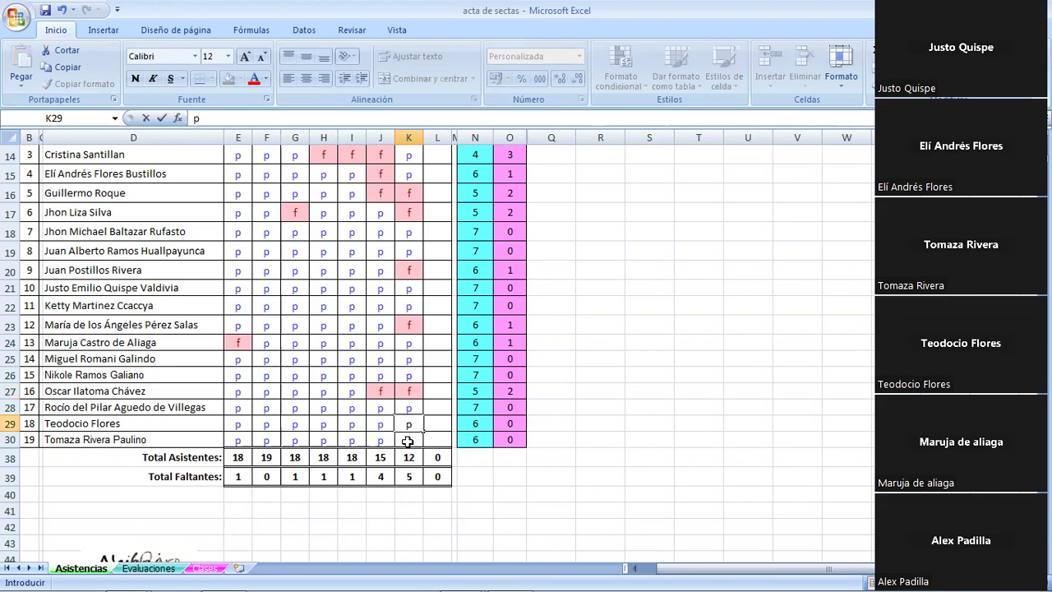
pyautogui.click(409, 442)
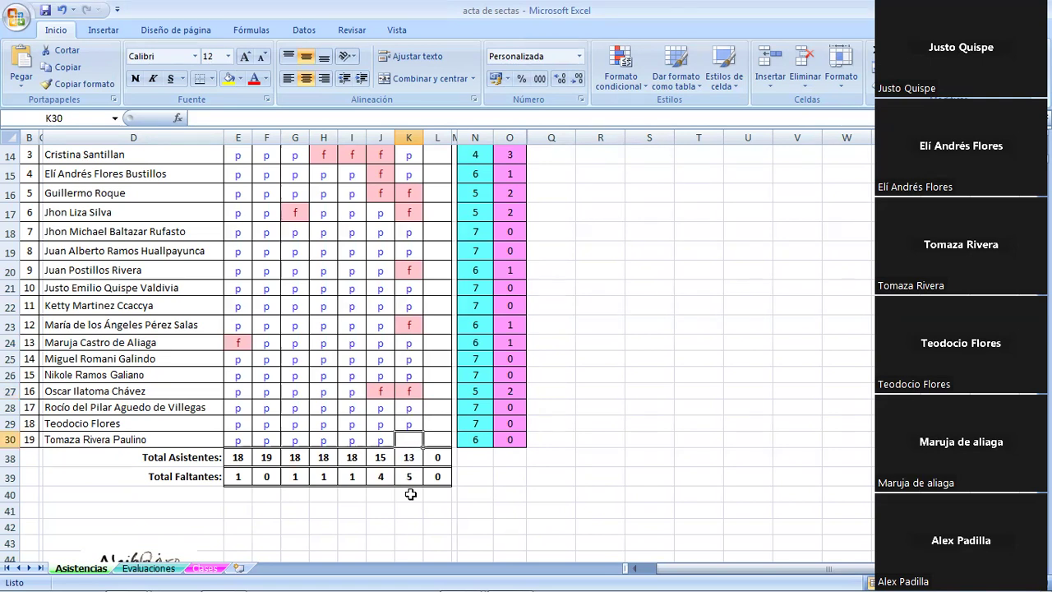
pyautogui.write('p')
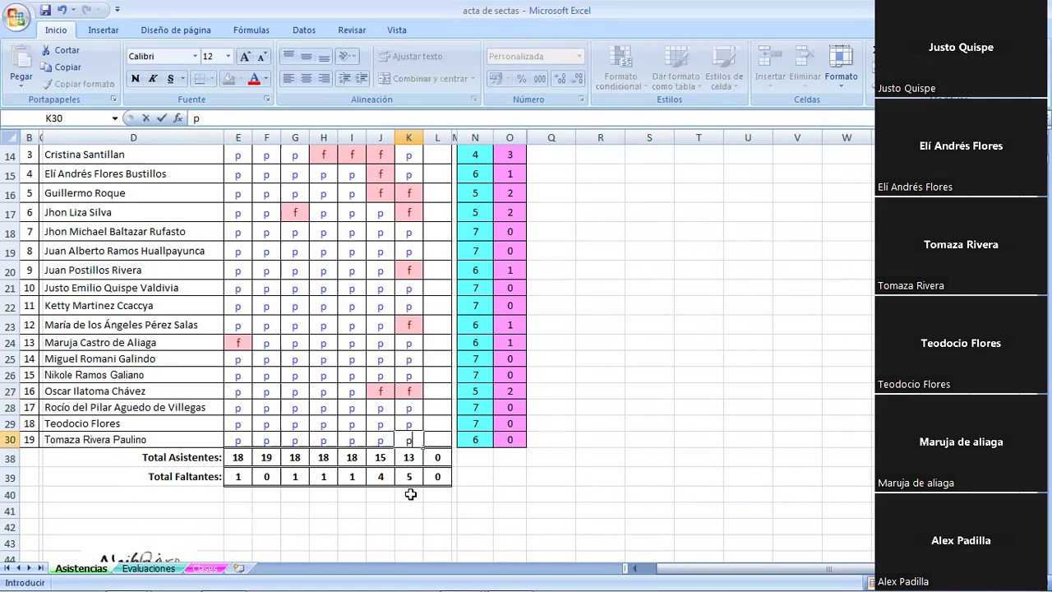
pyautogui.click(547, 520)
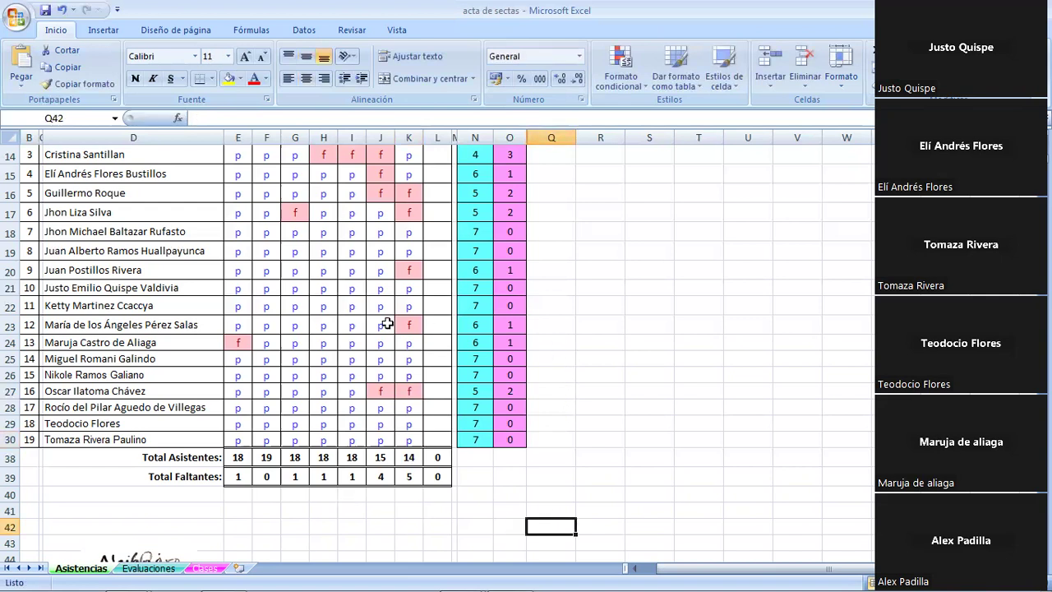